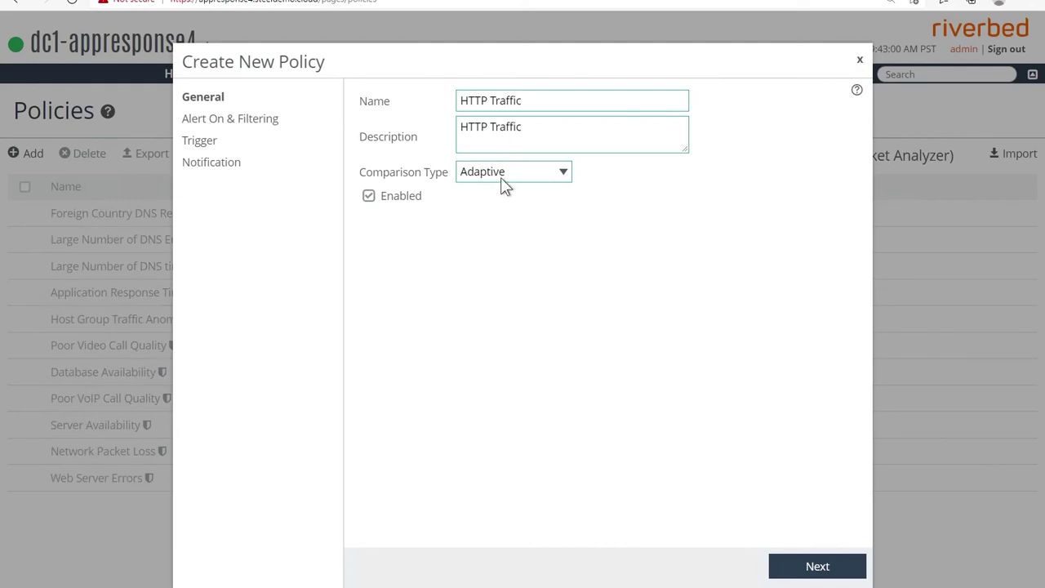
Step: Set the HTTP Traffic policy to alert on Application and monitor the Auto-Recognized application HTTP
{"action": "left_click", "coordinate": [817, 566]}
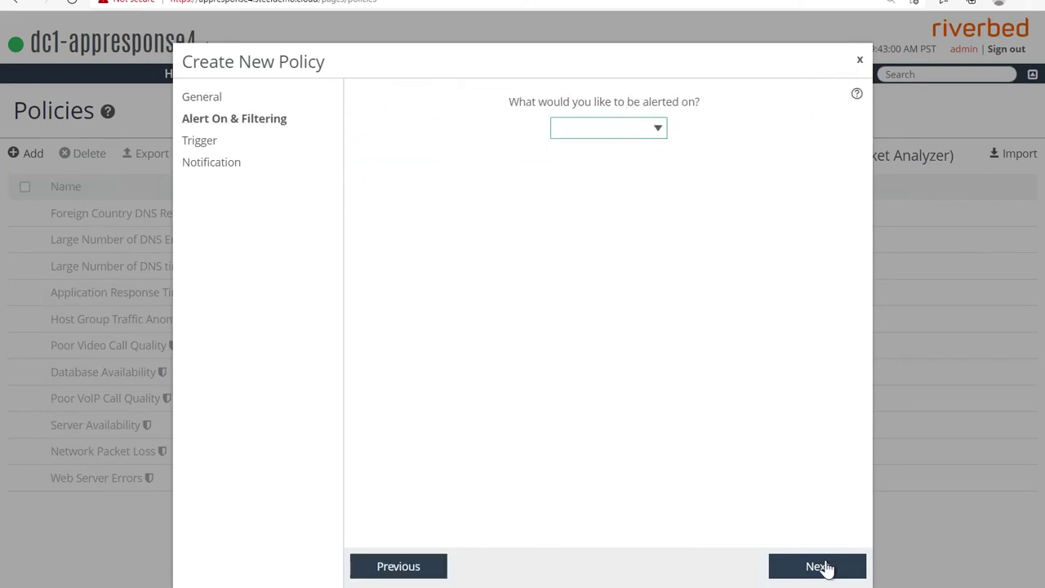
{"action": "left_click", "coordinate": [647, 133]}
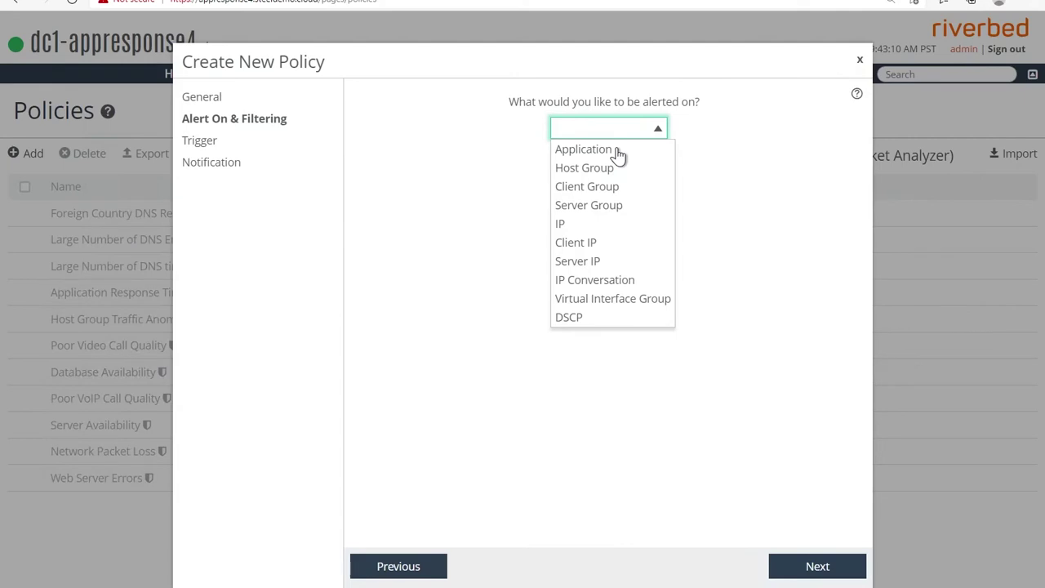
{"action": "left_click", "coordinate": [584, 149]}
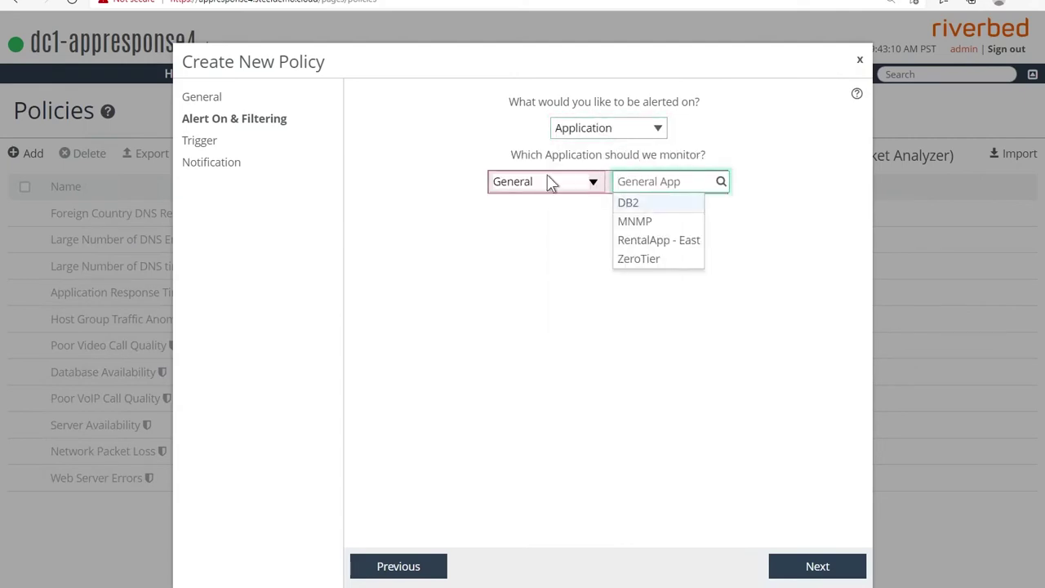
{"action": "left_click", "coordinate": [547, 183]}
{"action": "left_click", "coordinate": [541, 248]}
{"action": "left_click", "coordinate": [653, 181]}
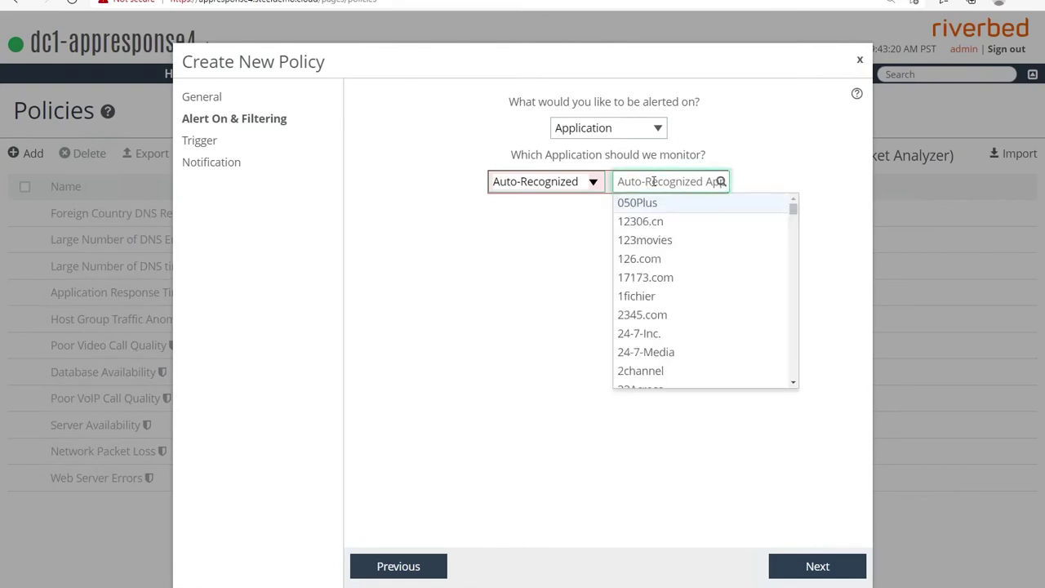
{"action": "type", "text": "http"}
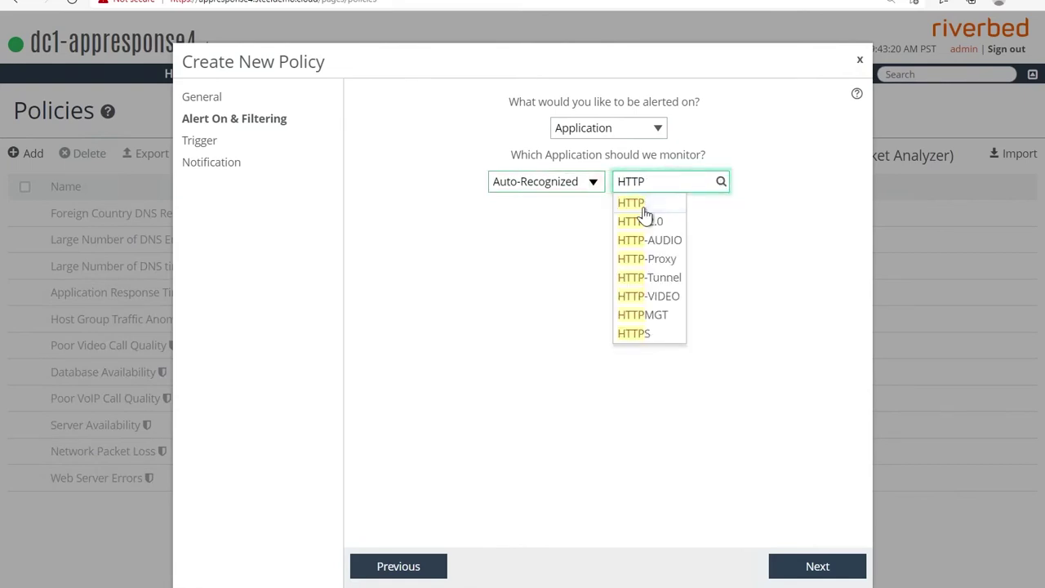
{"action": "left_click", "coordinate": [642, 204]}
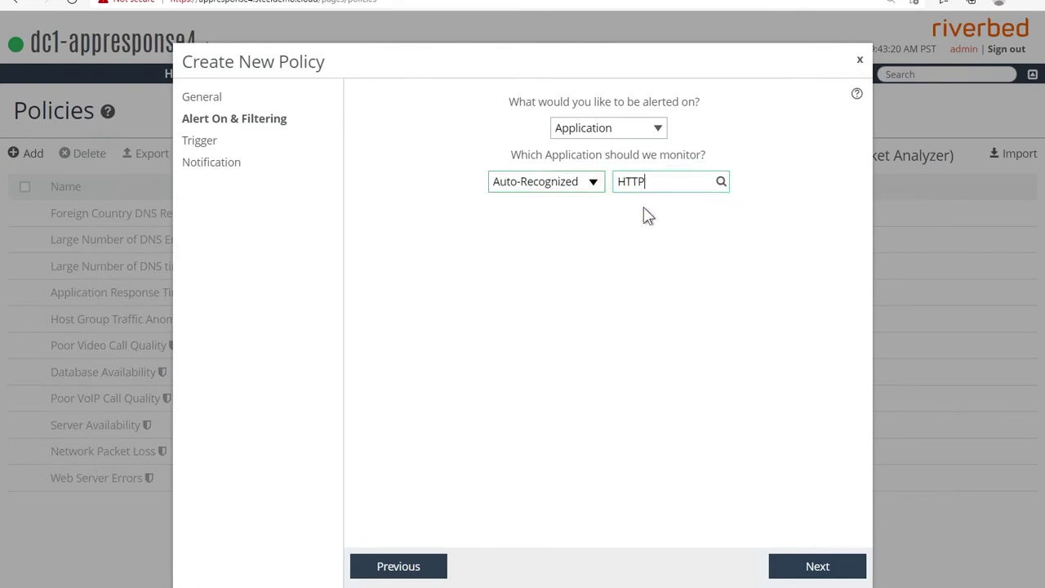
Step: Proceed to the trigger settings and choose Packet Traffic as the metric to measure
{"action": "left_click", "coordinate": [788, 571]}
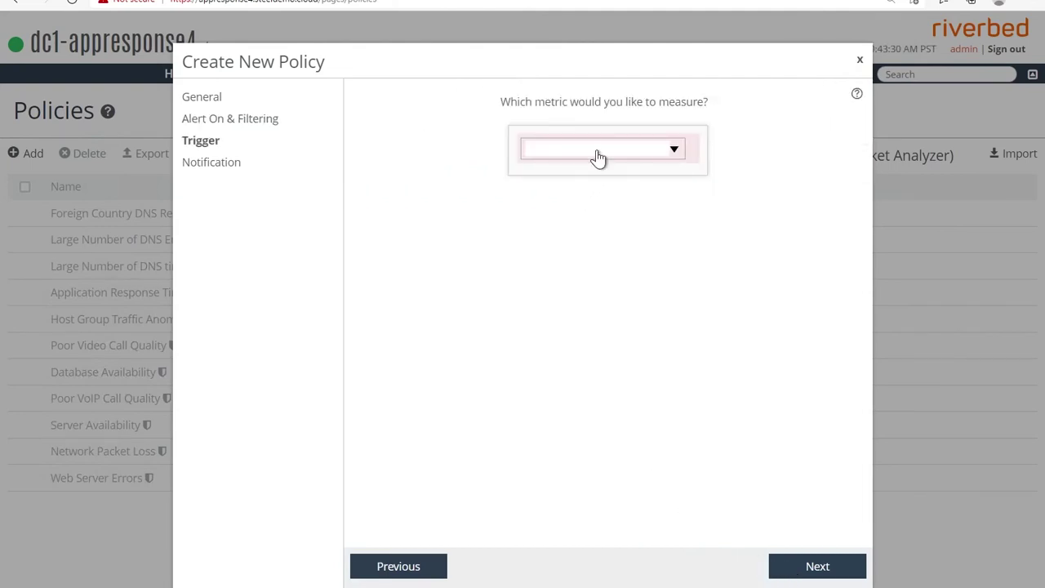
{"action": "left_click", "coordinate": [598, 155]}
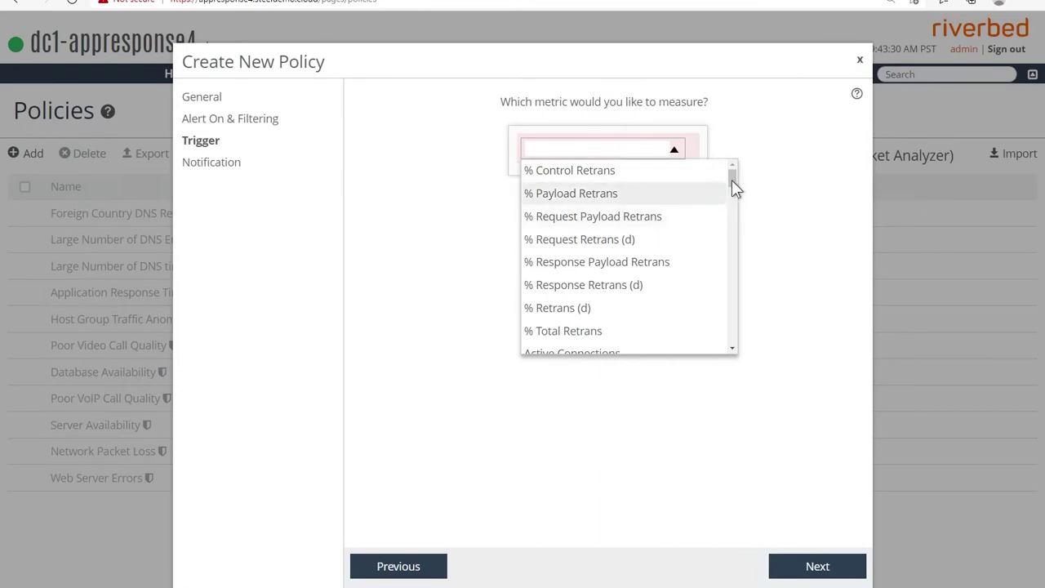
{"action": "left_click_drag", "start_coordinate": [732, 182], "coordinate": [725, 249]}
{"action": "scroll", "coordinate": [575, 194], "scroll_direction": "down", "scroll_amount": 1}
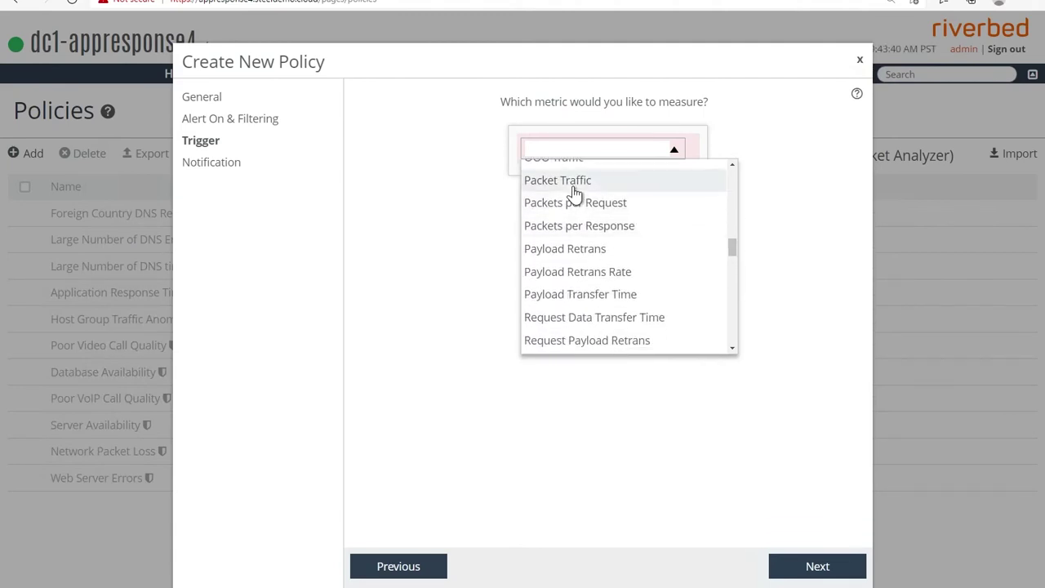
{"action": "left_click", "coordinate": [575, 185]}
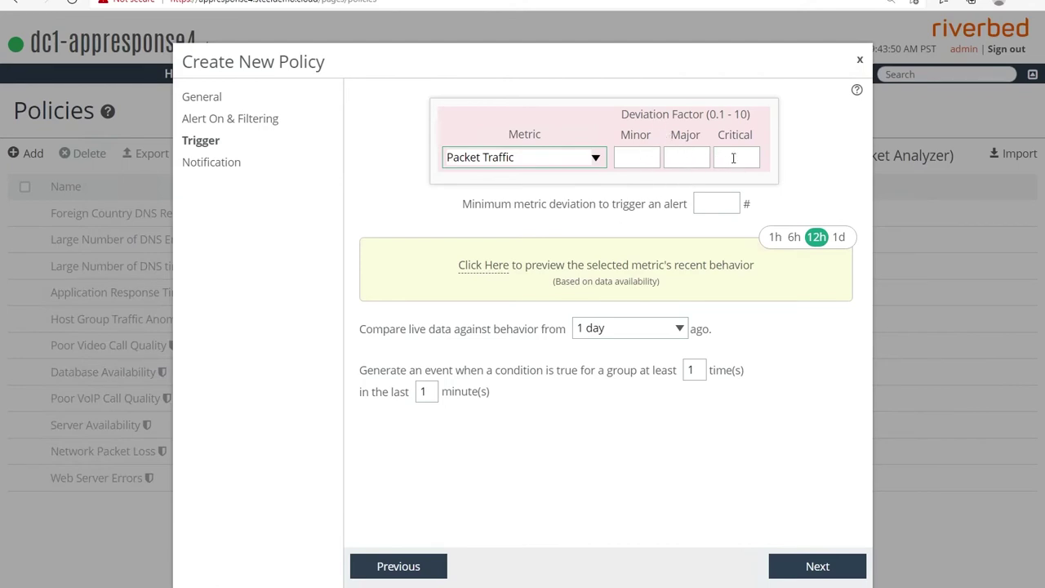
Step: Preview the Packet Traffic metric's recent behavior over 1 day and set the Minor deviation factor to 4
{"action": "left_click", "coordinate": [490, 270]}
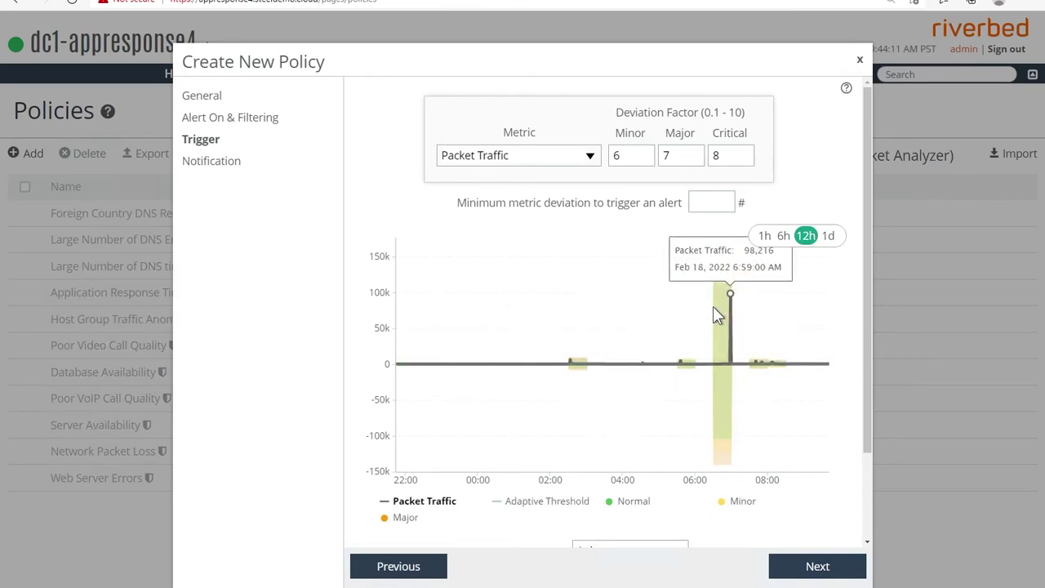
{"action": "left_click", "coordinate": [829, 237]}
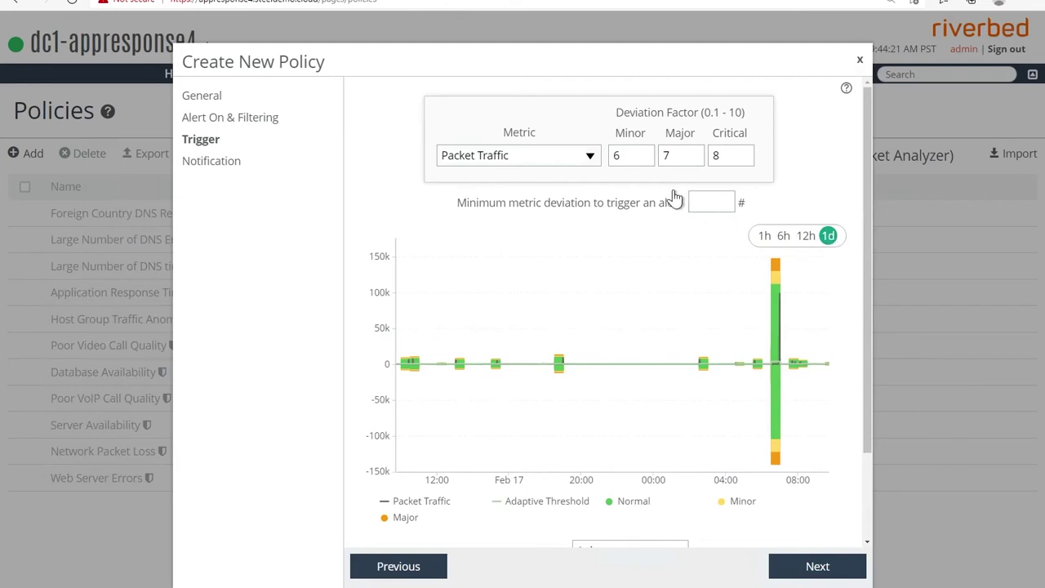
{"action": "double_click", "coordinate": [627, 159]}
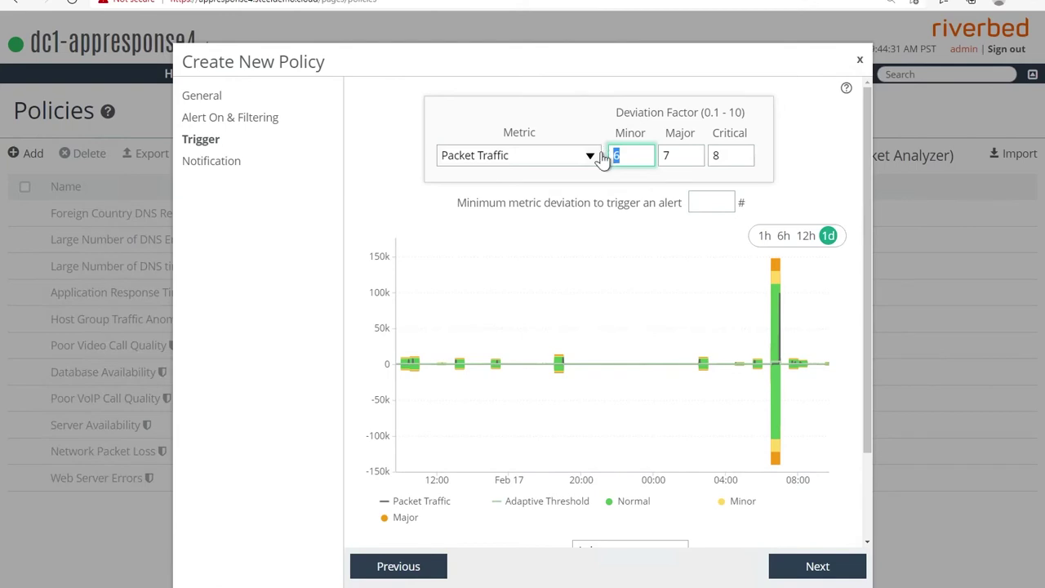
{"action": "type", "text": "4"}
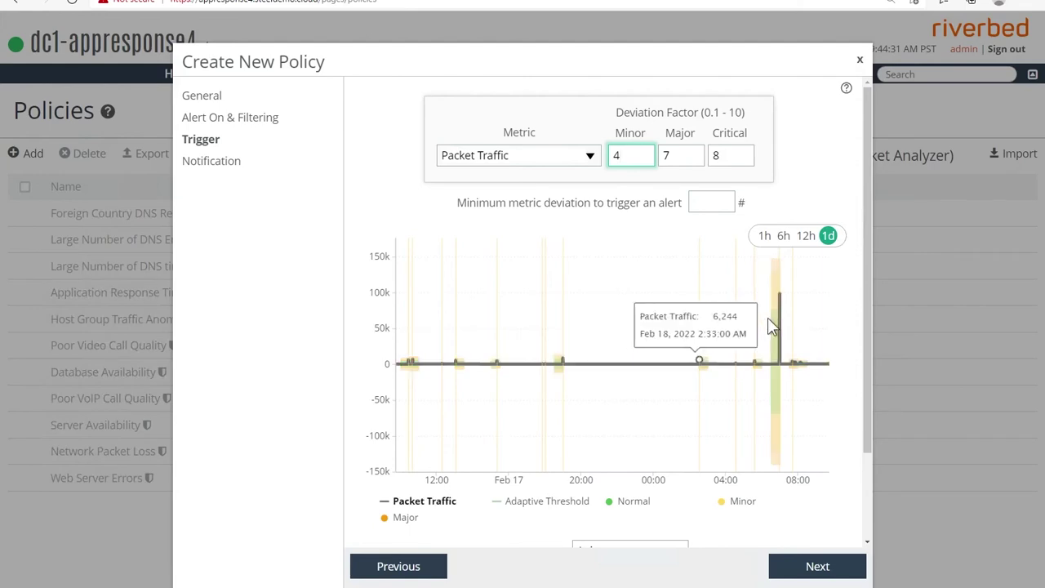
{"action": "mouse_move", "coordinate": [770, 319]}
{"action": "mouse_move", "coordinate": [562, 293]}
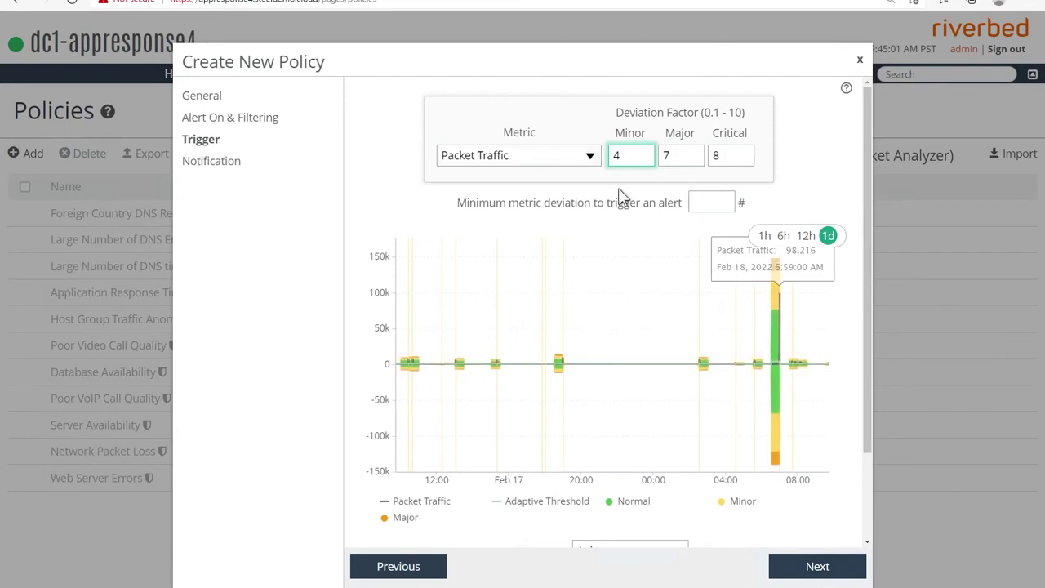
Step: Review the trigger's minimum metric deviation, the comparison period options and the event generation settings
{"action": "left_click", "coordinate": [706, 204]}
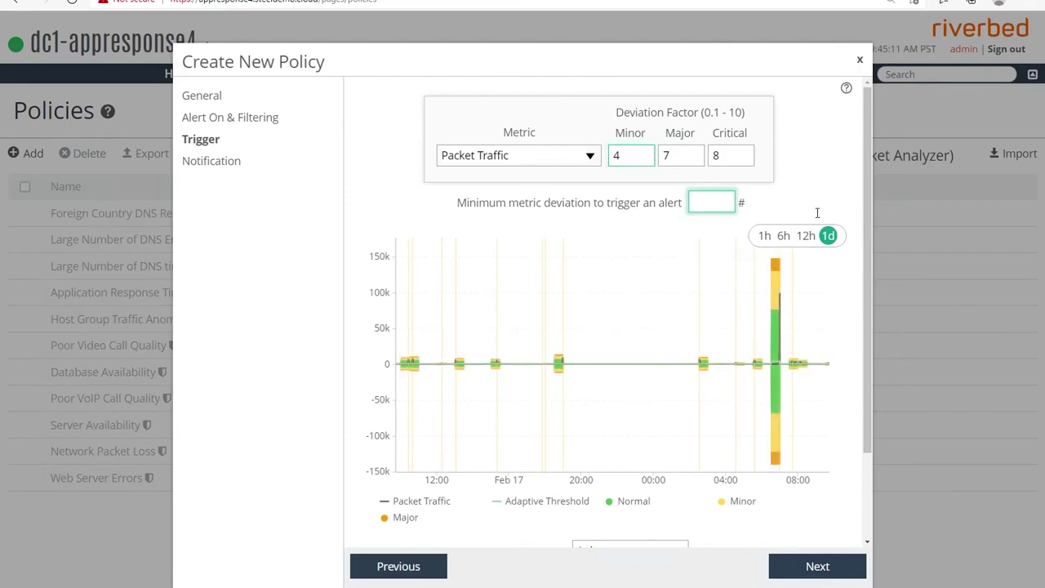
{"action": "left_click_drag", "start_coordinate": [867, 232], "coordinate": [866, 261]}
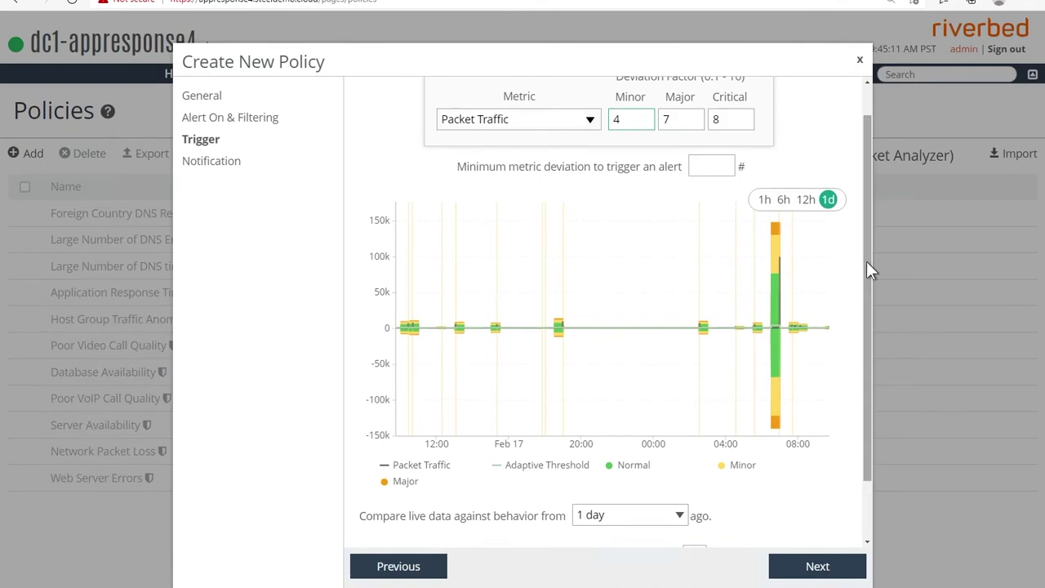
{"action": "left_click", "coordinate": [719, 162]}
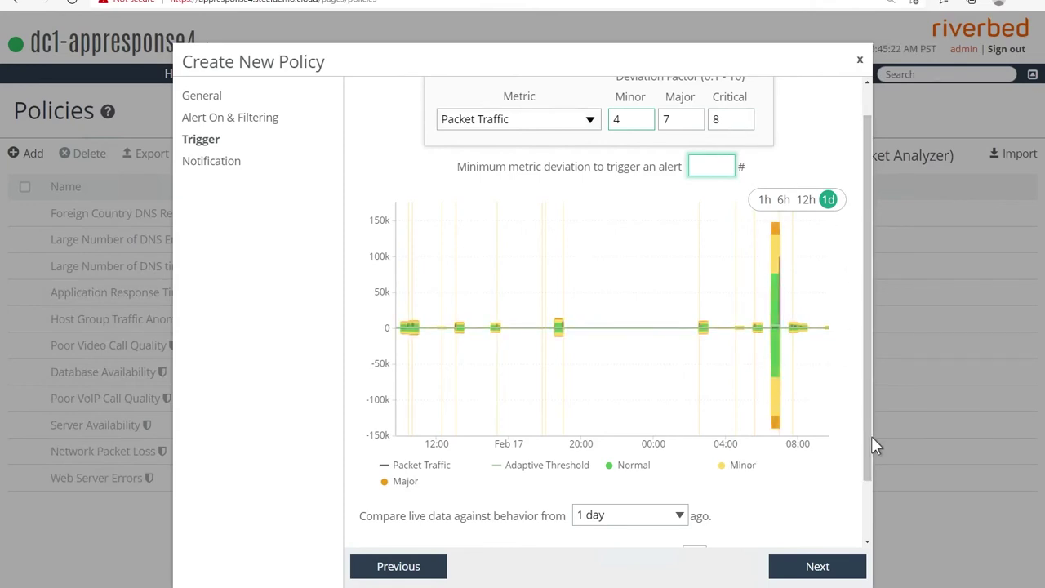
{"action": "left_click_drag", "start_coordinate": [868, 441], "coordinate": [868, 517]}
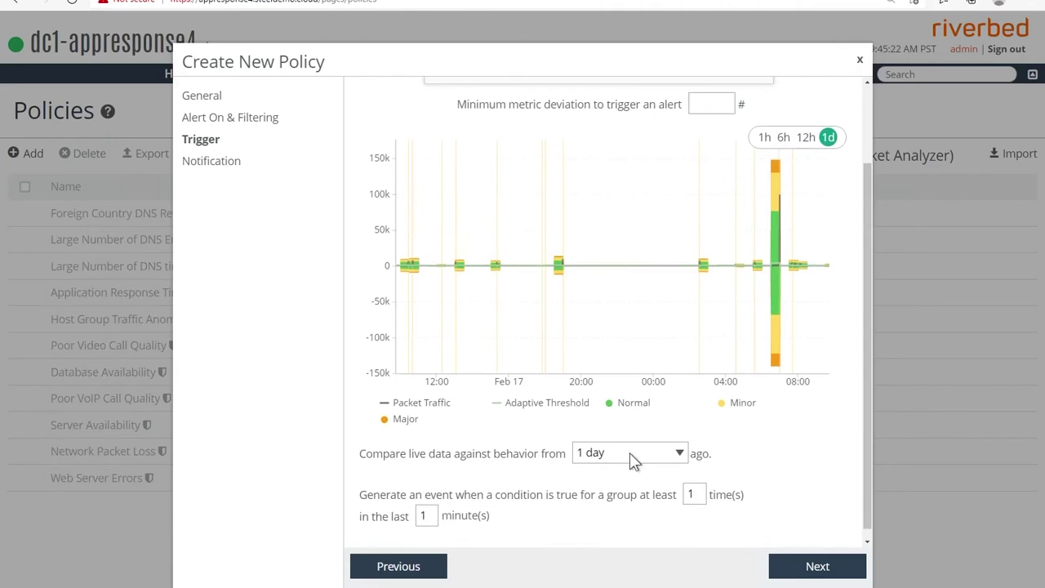
{"action": "left_click", "coordinate": [629, 454]}
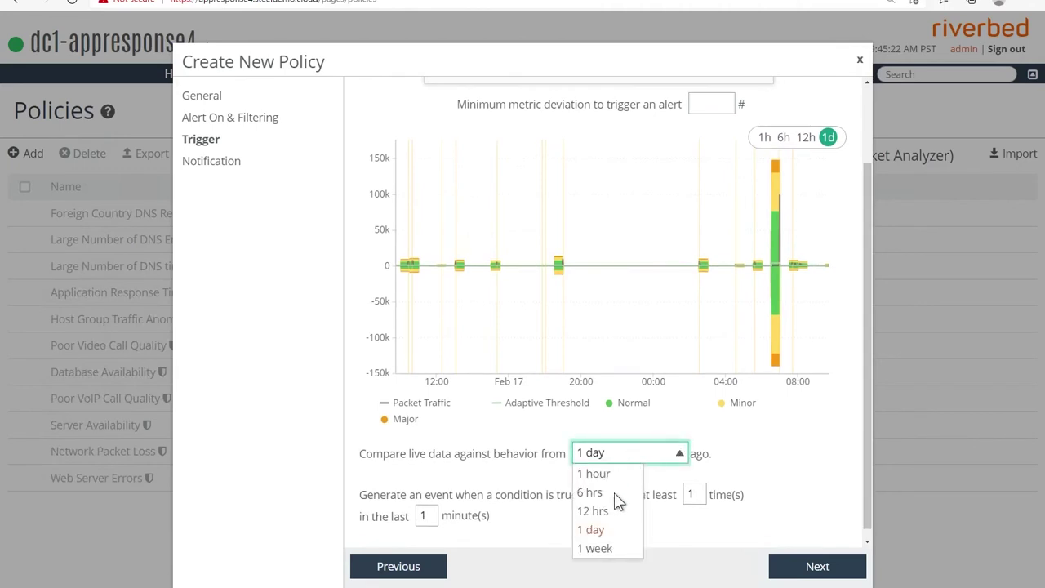
{"action": "left_click", "coordinate": [800, 463]}
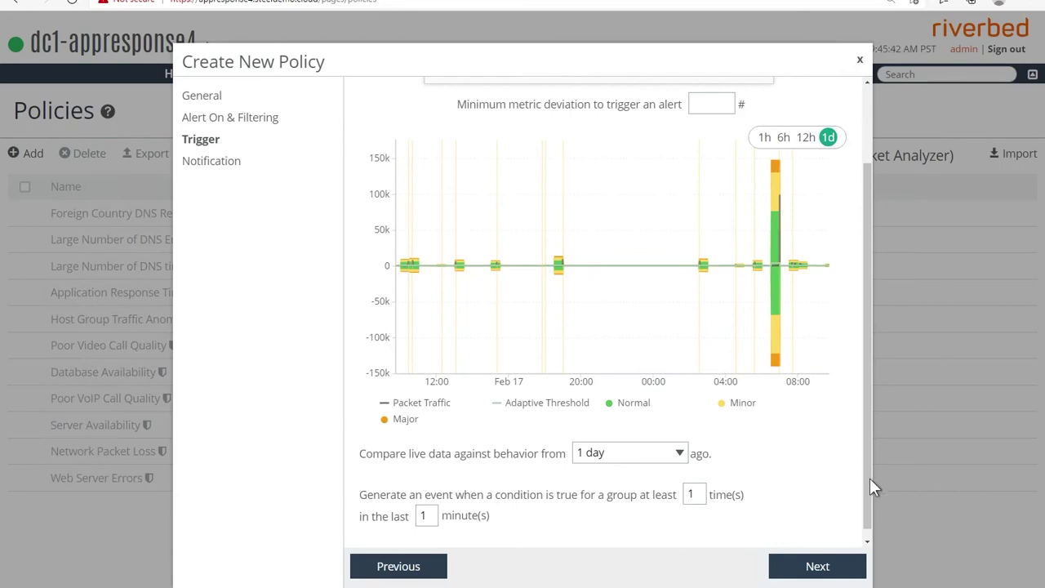
{"action": "left_click_drag", "start_coordinate": [865, 484], "coordinate": [872, 376]}
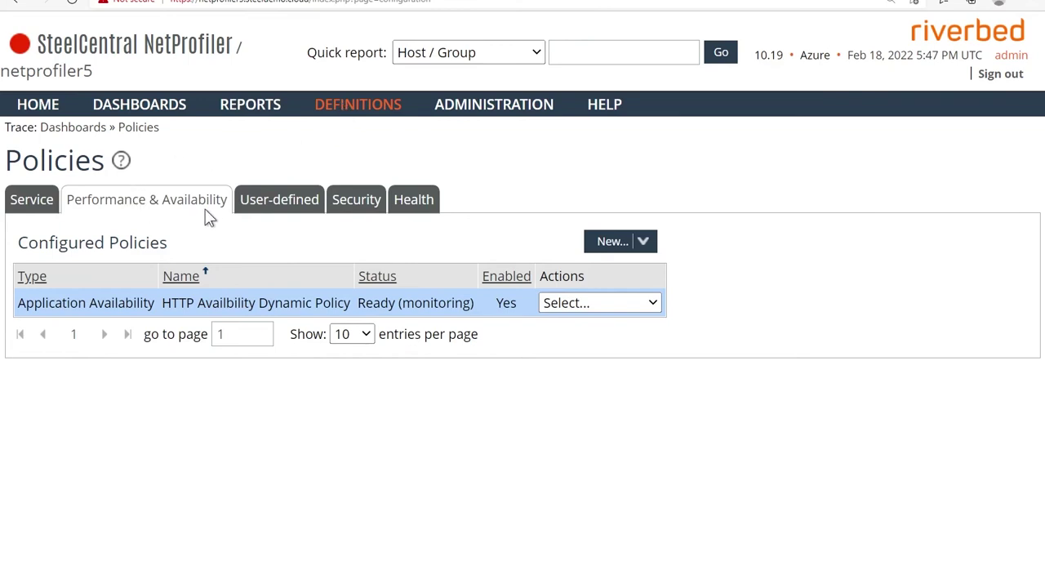
Step: In SteelCentral NetProfiler, view the Service policies and inspect the tuning settings of HTTP Availbility Dynamic Policy without changing them
{"action": "left_click", "coordinate": [42, 204]}
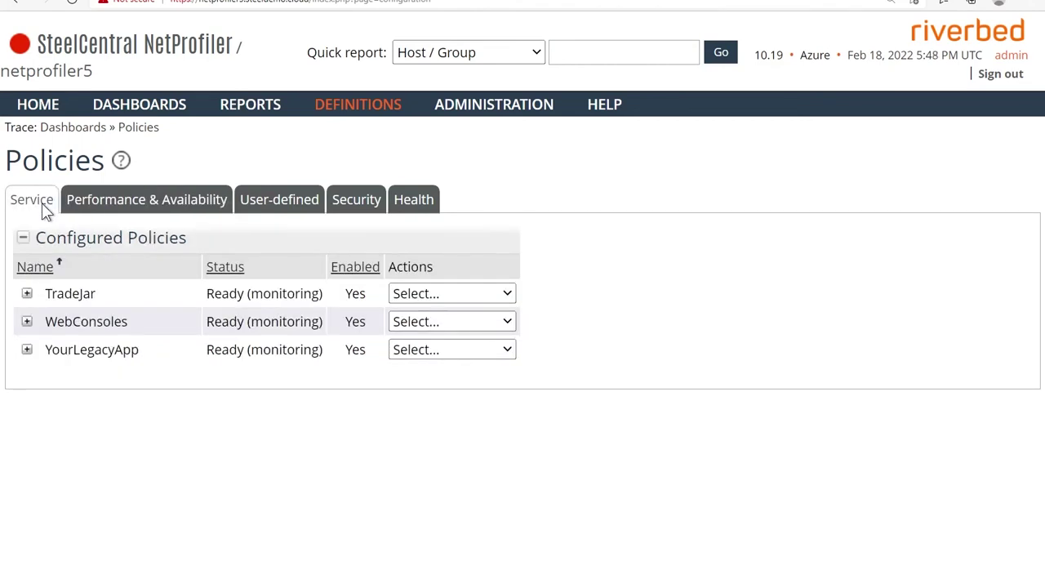
{"action": "left_click", "coordinate": [130, 205]}
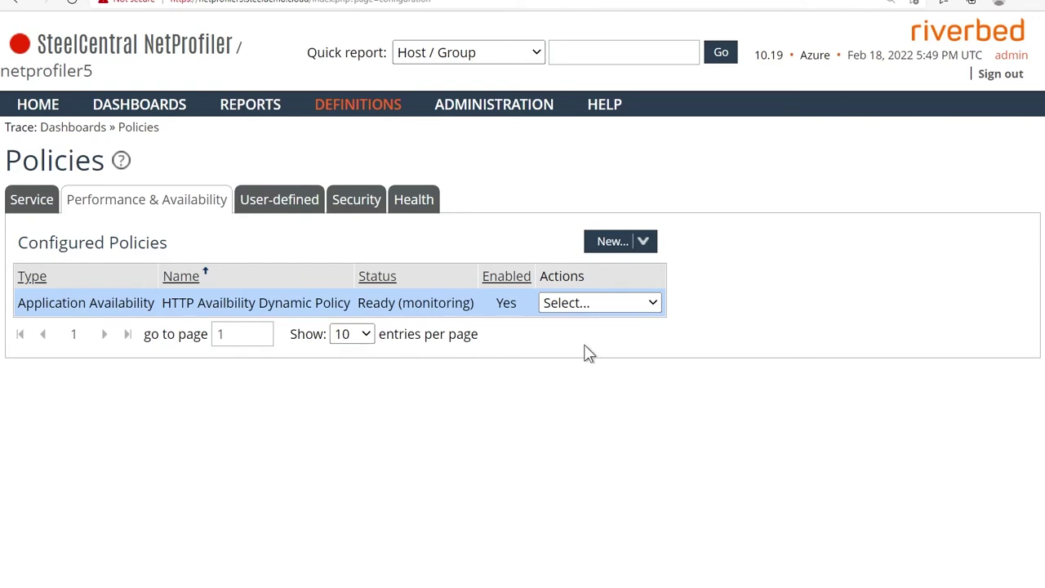
{"action": "left_click", "coordinate": [598, 303]}
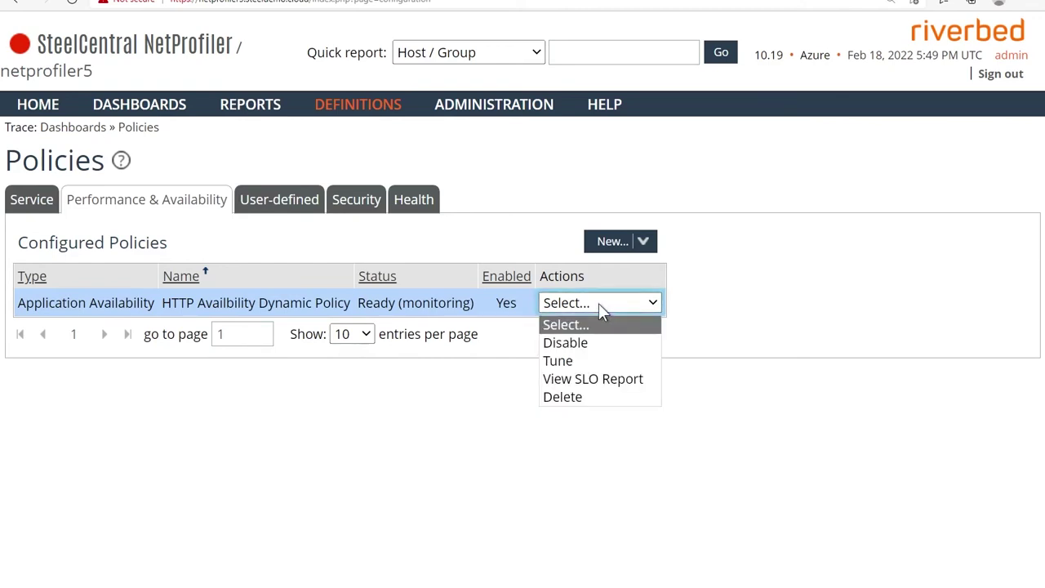
{"action": "left_click", "coordinate": [589, 362]}
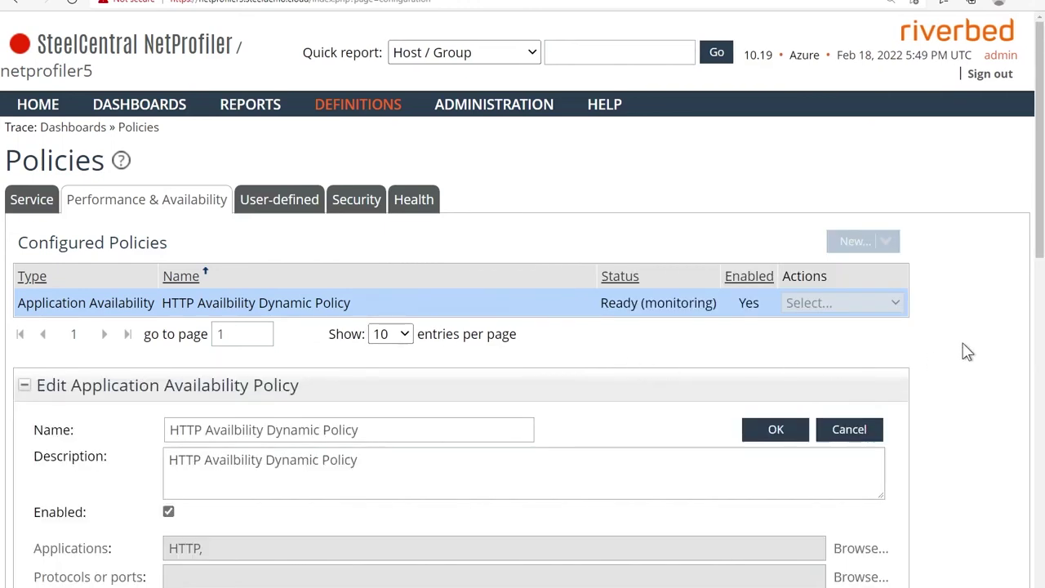
{"action": "left_click_drag", "start_coordinate": [1038, 265], "coordinate": [1044, 522]}
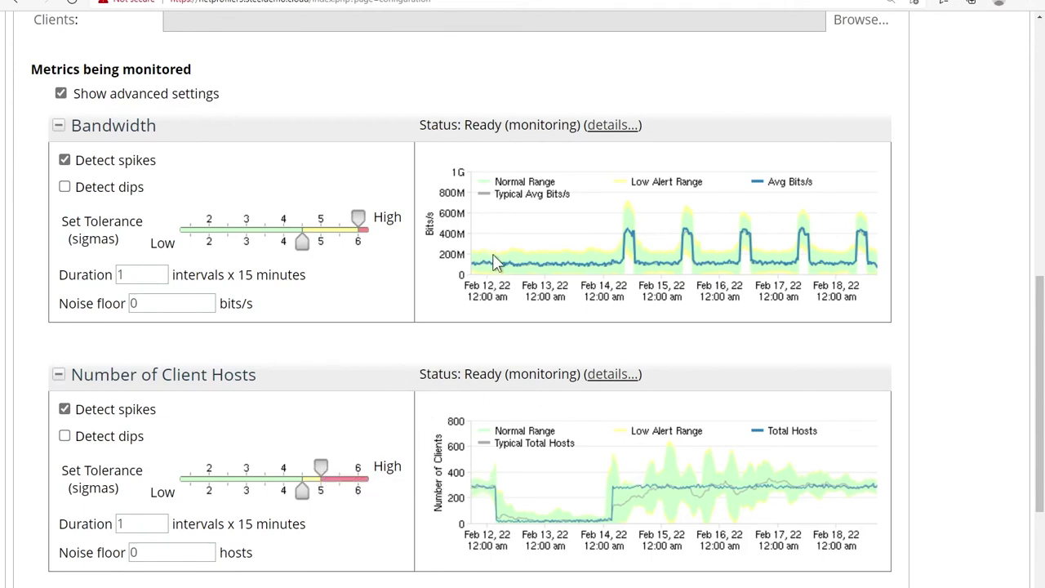
{"action": "scroll", "coordinate": [714, 386], "scroll_direction": "up", "scroll_amount": 10}
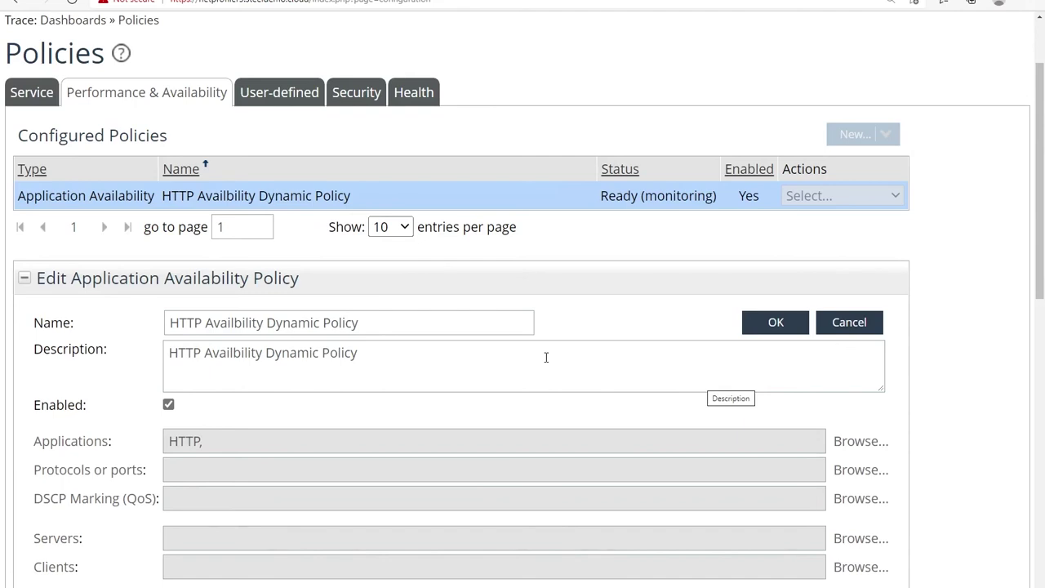
{"action": "left_click", "coordinate": [866, 325]}
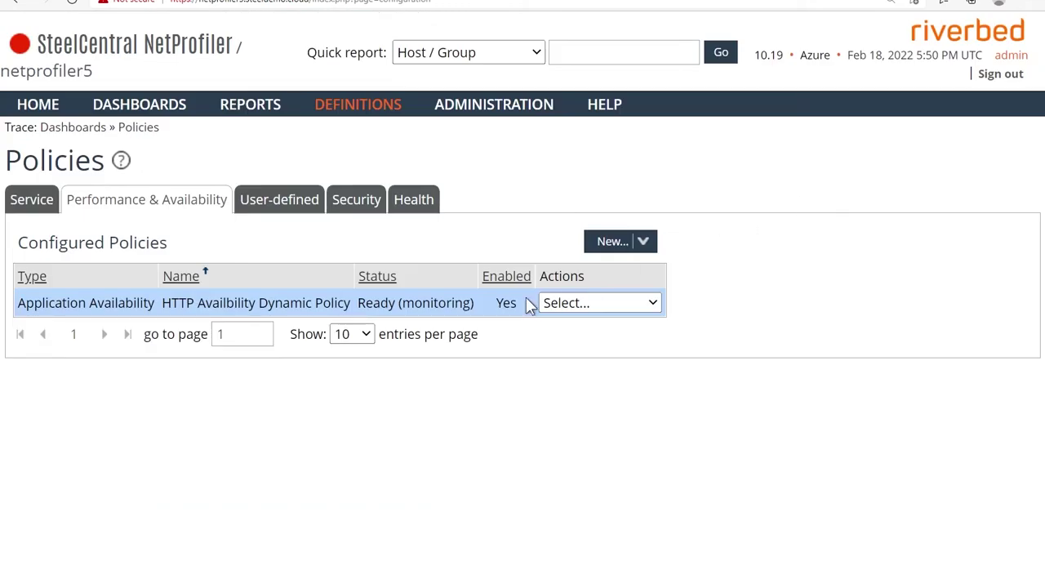
Step: Check the actions available for HTTP Availbility Dynamic Policy and open the creation form for a new Application Performance Policy
{"action": "left_click", "coordinate": [610, 310]}
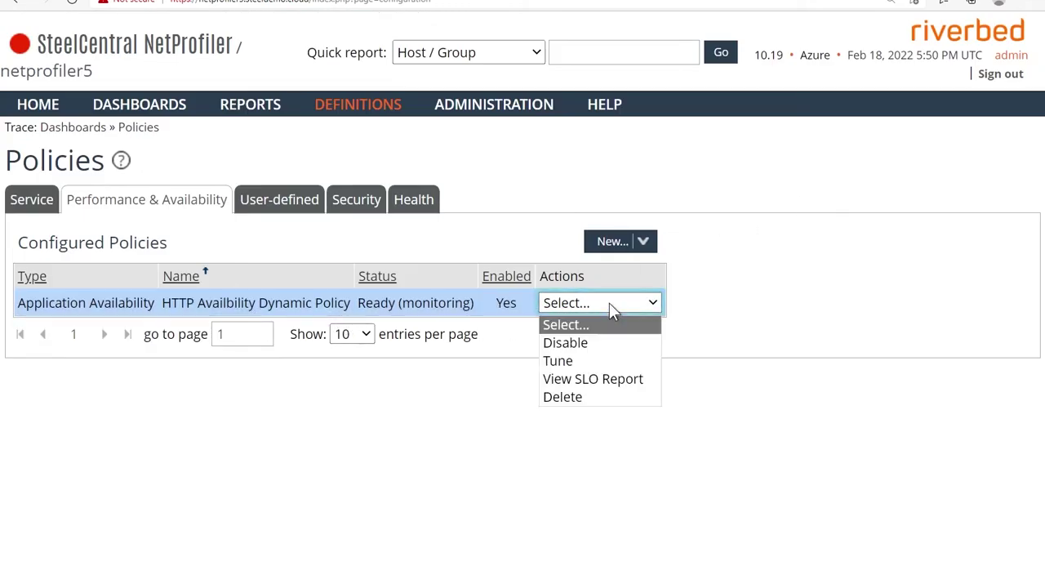
{"action": "left_click", "coordinate": [642, 243]}
{"action": "left_click", "coordinate": [642, 245]}
{"action": "left_click", "coordinate": [642, 245]}
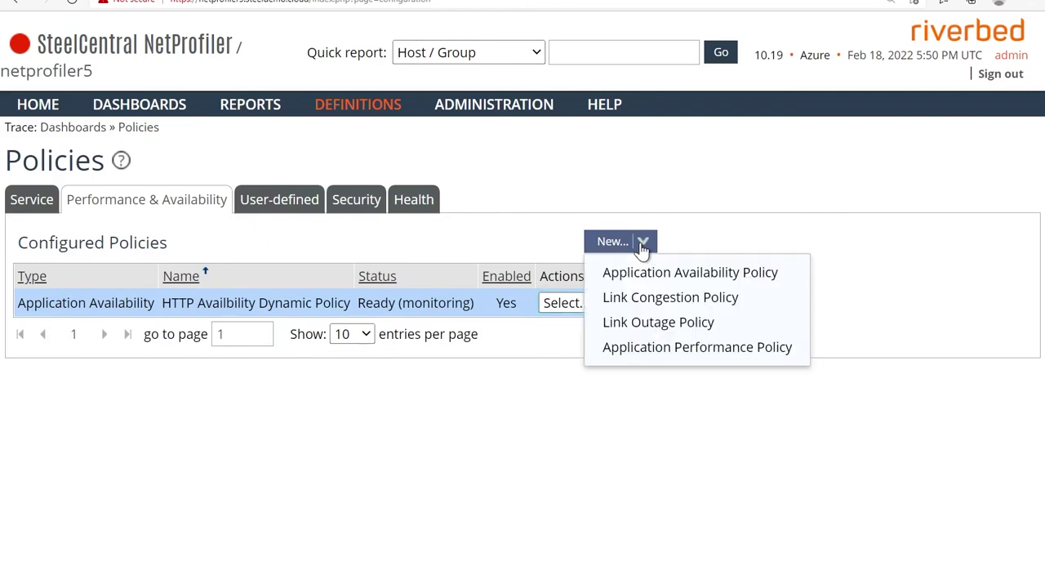
{"action": "left_click", "coordinate": [662, 351]}
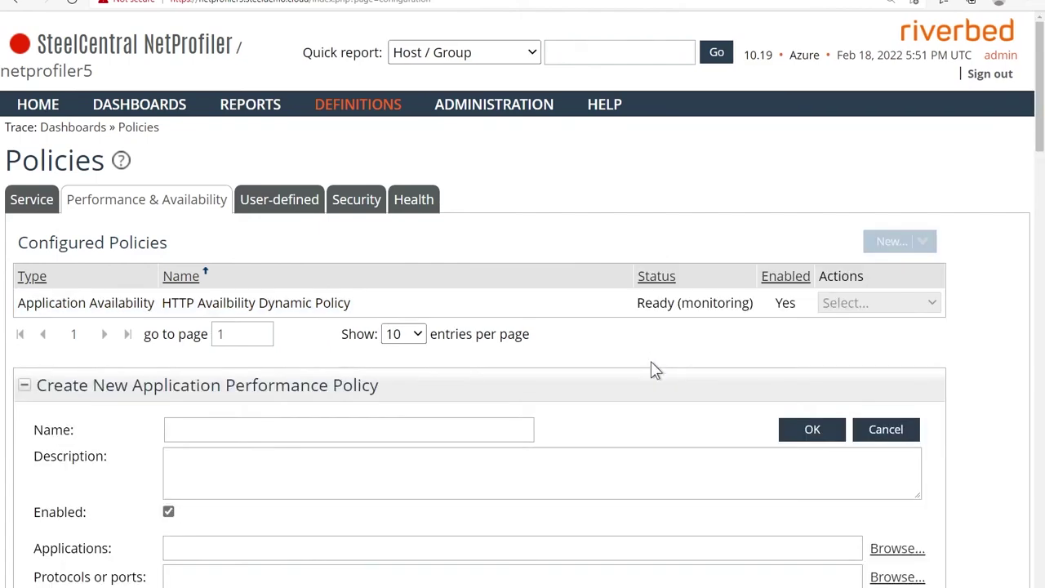
Step: Review the monitored metrics with their spike, dip, tolerance, duration and noise floor settings, and cancel the new Application Performance Policy
{"action": "scroll", "coordinate": [653, 408], "scroll_direction": "down", "scroll_amount": 3}
{"action": "scroll", "coordinate": [650, 396], "scroll_direction": "down", "scroll_amount": 4}
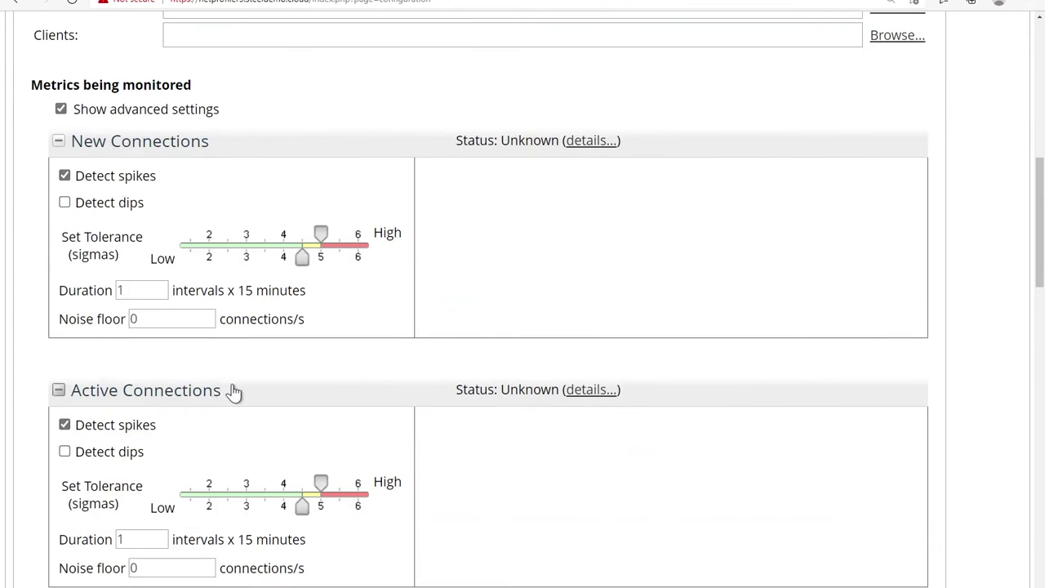
{"action": "scroll", "coordinate": [234, 389], "scroll_direction": "down", "scroll_amount": 3}
{"action": "scroll", "coordinate": [258, 378], "scroll_direction": "down", "scroll_amount": 1}
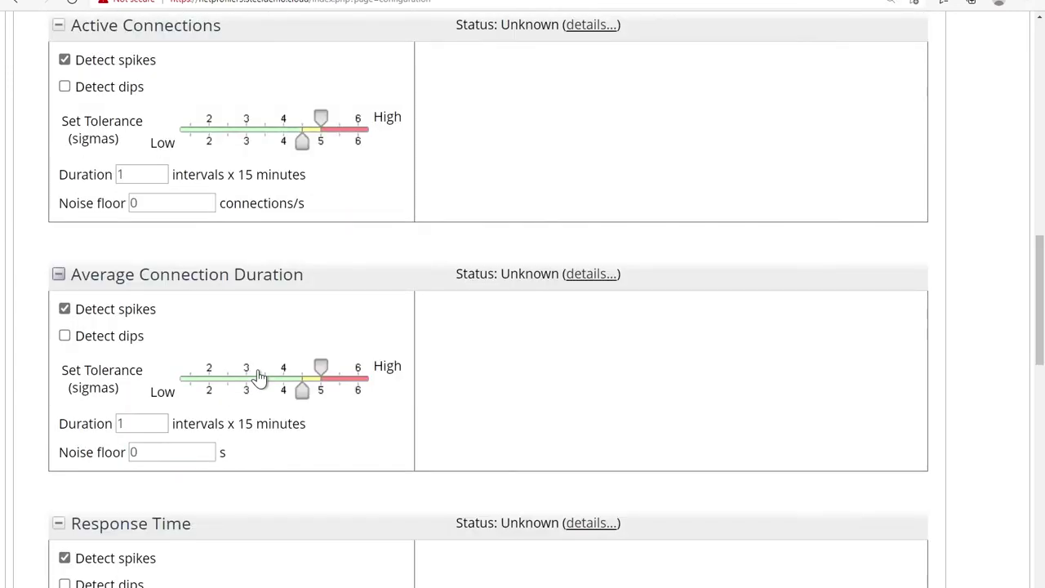
{"action": "scroll", "coordinate": [262, 400], "scroll_direction": "down", "scroll_amount": 4}
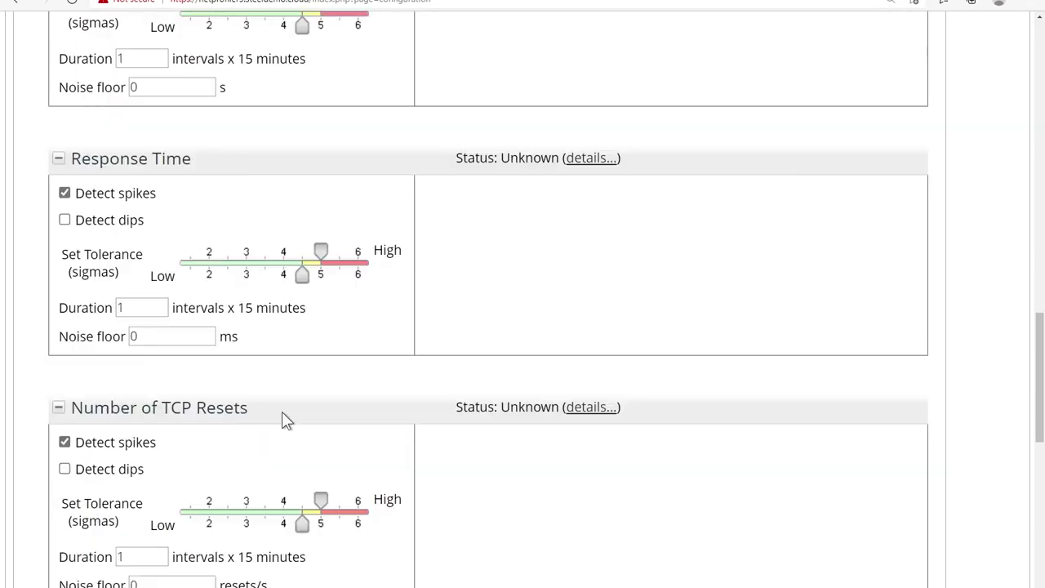
{"action": "scroll", "coordinate": [281, 419], "scroll_direction": "up", "scroll_amount": 1}
{"action": "scroll", "coordinate": [283, 419], "scroll_direction": "up", "scroll_amount": 10}
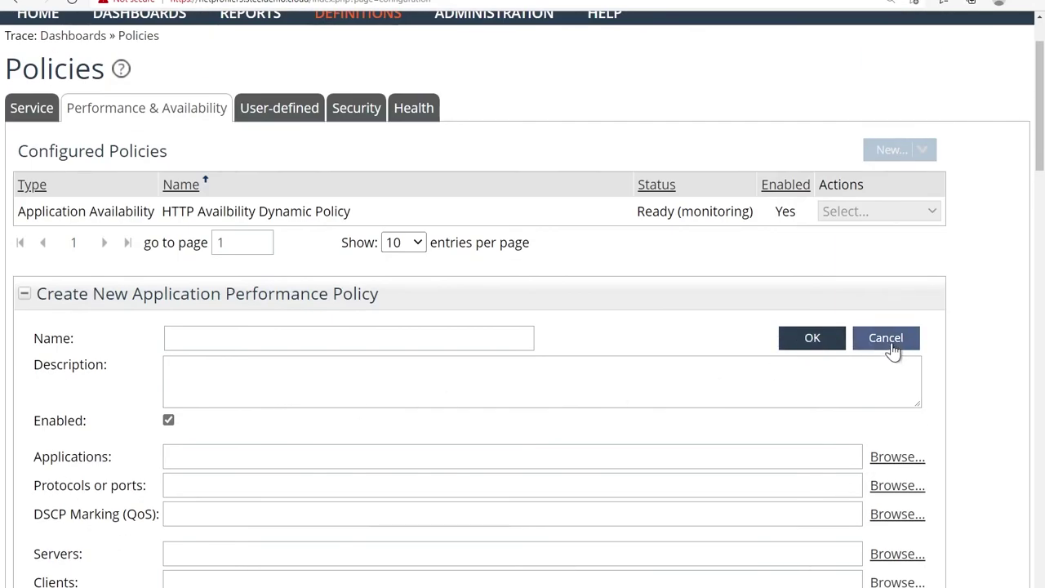
{"action": "left_click", "coordinate": [854, 348]}
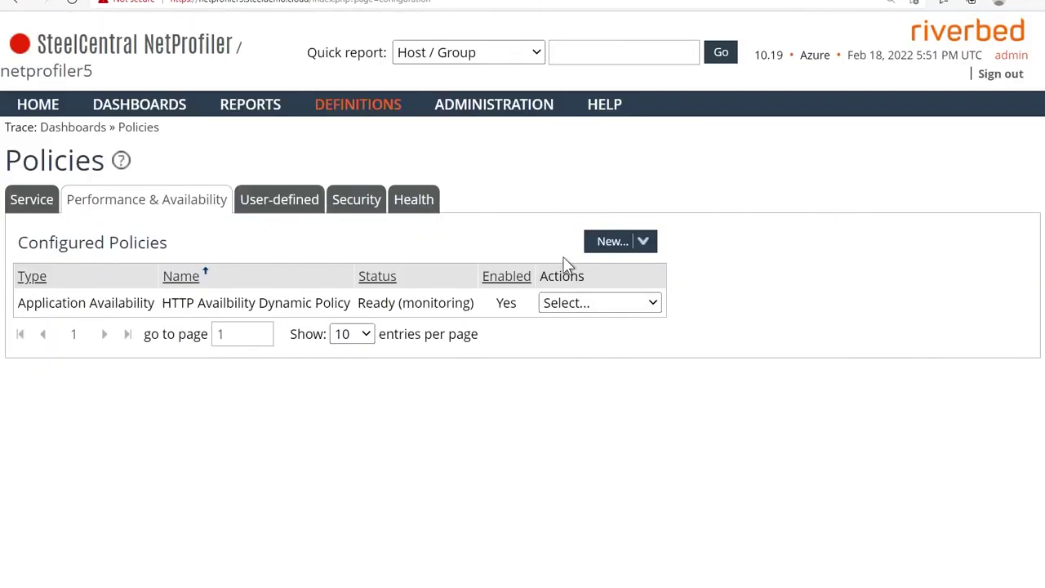
Step: Open the SLO report for HTTP Availbility Dynamic Policy and examine its current versus typical Total Hosts and Avg Bits/s charts, including outliers
{"action": "left_click", "coordinate": [592, 307]}
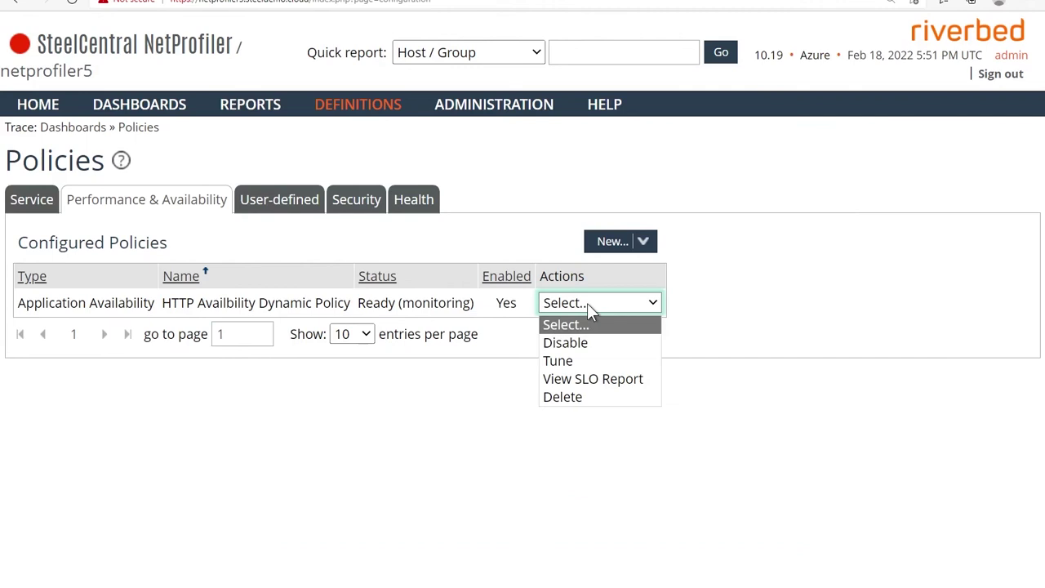
{"action": "left_click", "coordinate": [570, 379]}
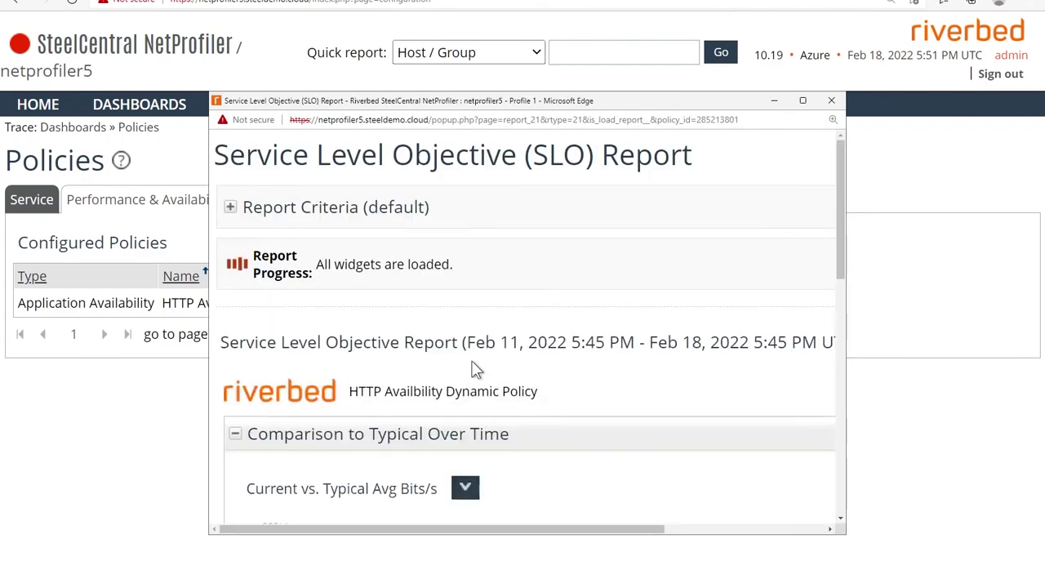
{"action": "left_click_drag", "start_coordinate": [842, 265], "coordinate": [833, 461]}
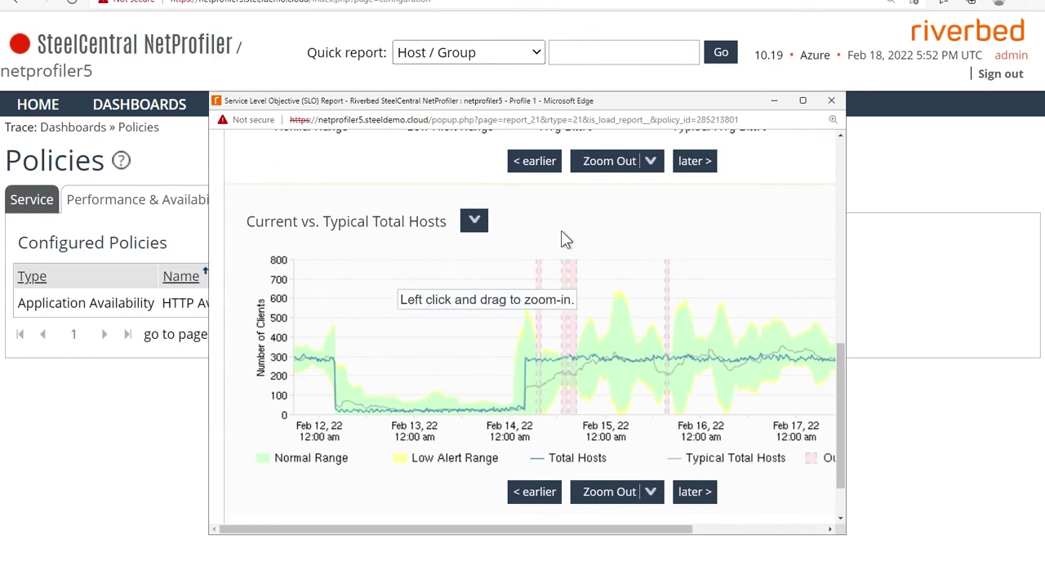
{"action": "left_click_drag", "start_coordinate": [638, 537], "coordinate": [710, 547]}
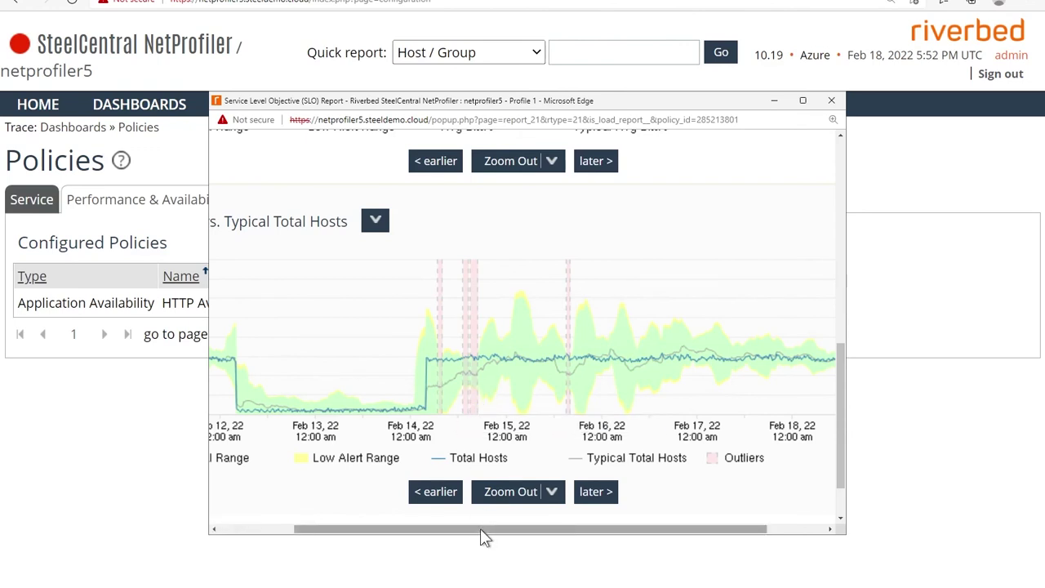
{"action": "left_click_drag", "start_coordinate": [482, 528], "coordinate": [392, 533]}
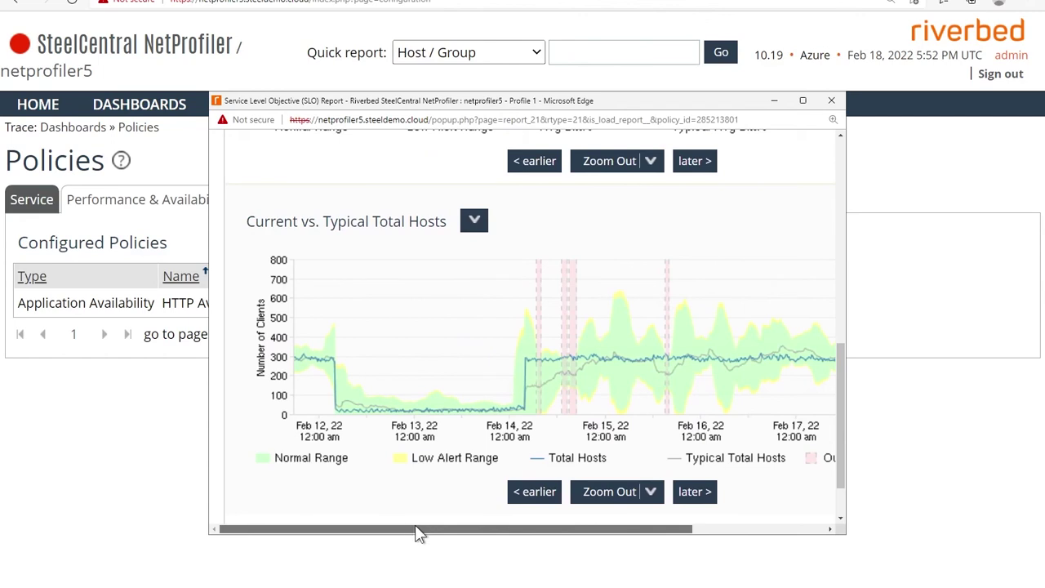
{"action": "left_click_drag", "start_coordinate": [422, 534], "coordinate": [539, 522]}
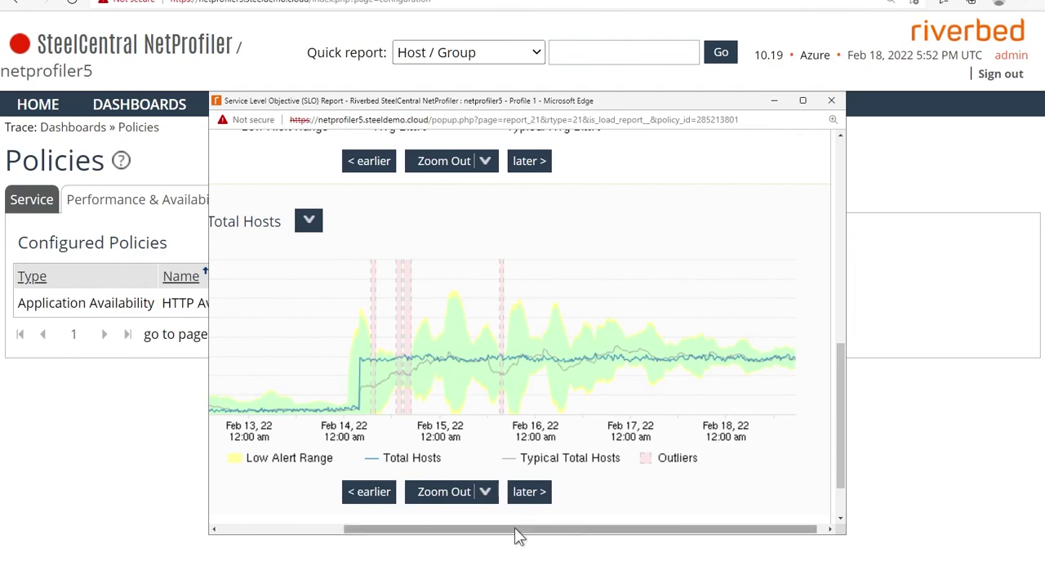
{"action": "left_click_drag", "start_coordinate": [512, 535], "coordinate": [360, 513]}
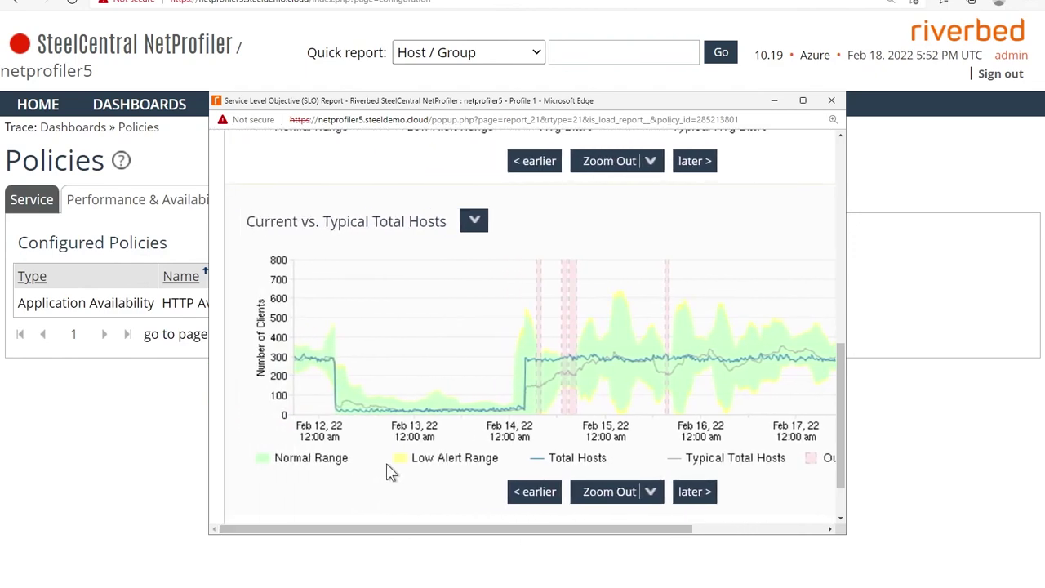
{"action": "scroll", "coordinate": [386, 463], "scroll_direction": "up", "scroll_amount": 5}
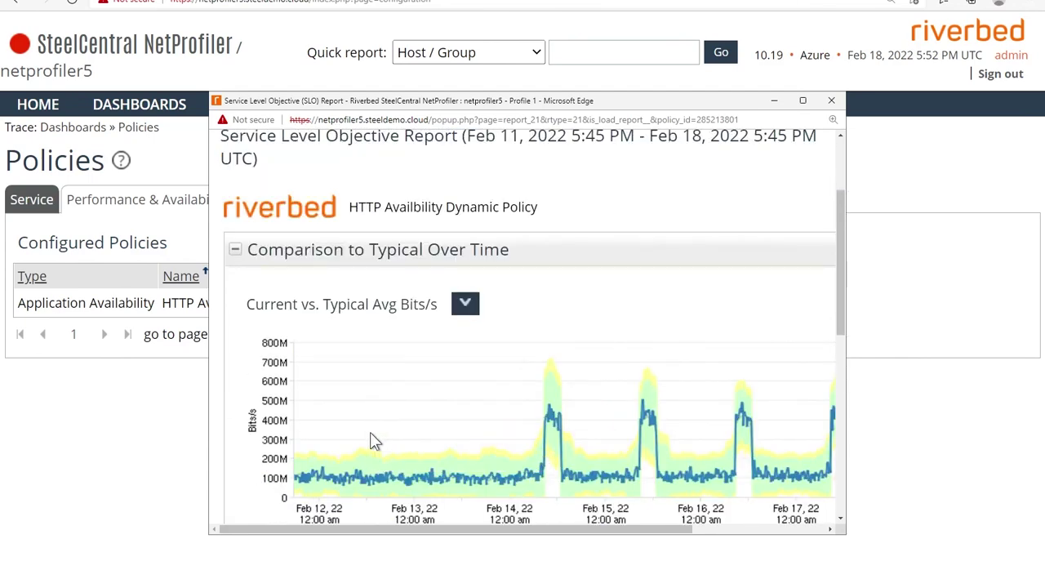
{"action": "scroll", "coordinate": [370, 434], "scroll_direction": "up", "scroll_amount": 3}
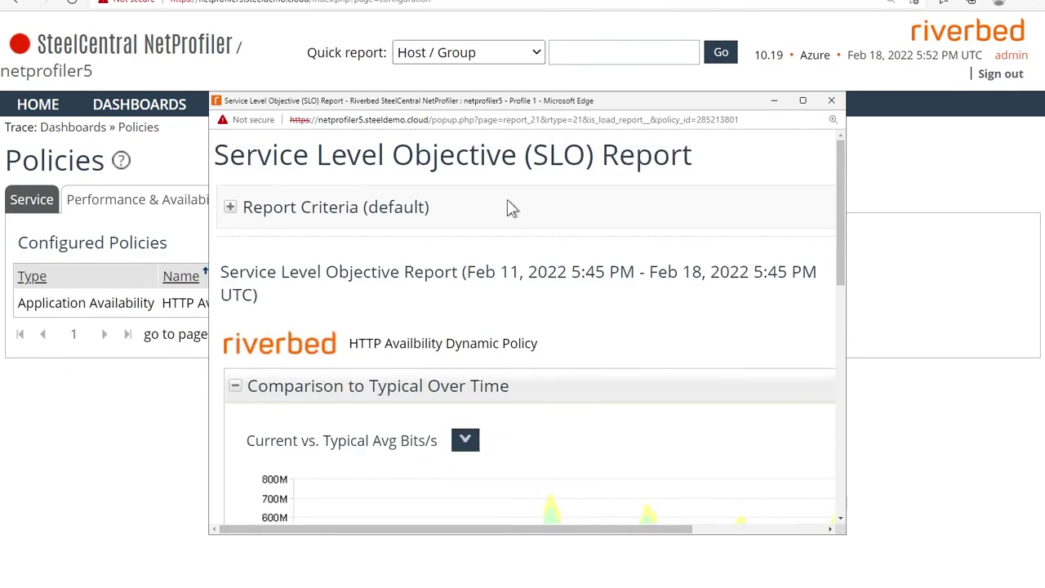